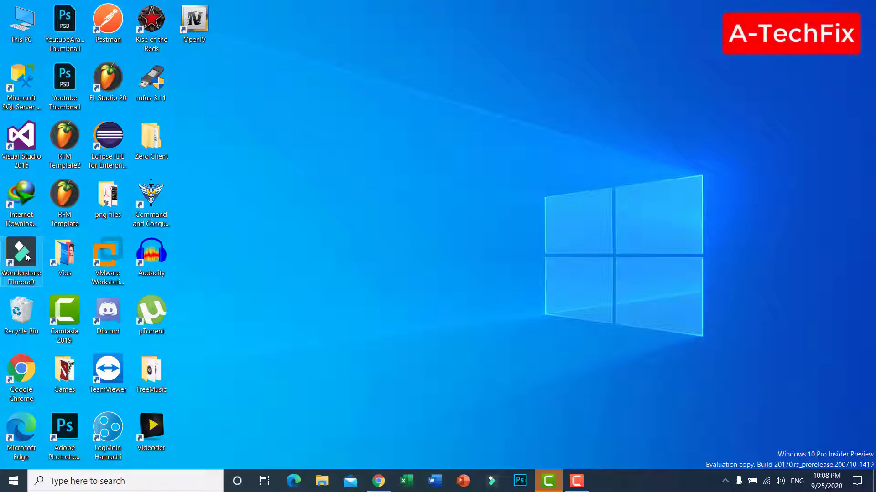
- Launch Wondershare Filmora9 and create a new 16:9 (Widescreen) project, dismissing the Message Center
drag(26, 257, 460, 141)
click(455, 250)
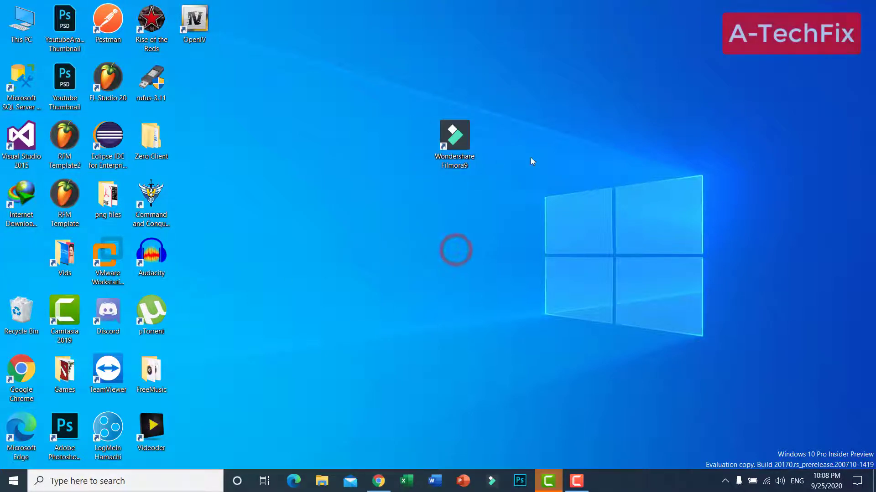
double_click(462, 150)
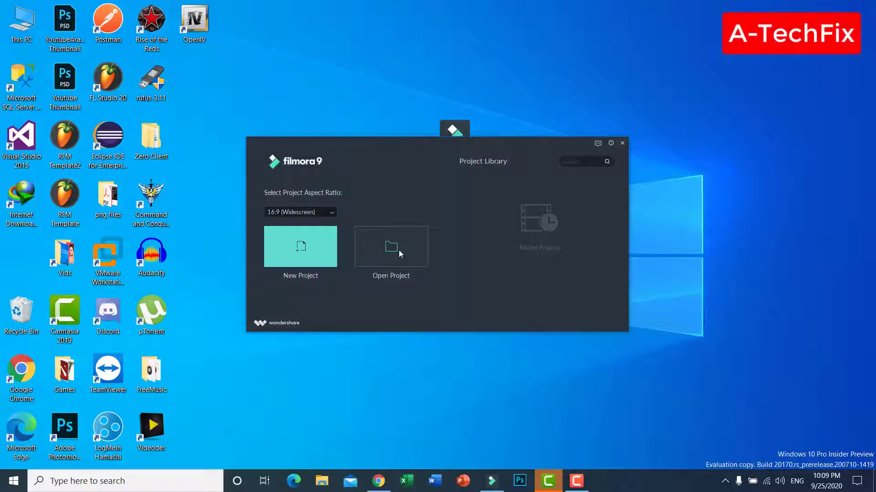
click(300, 252)
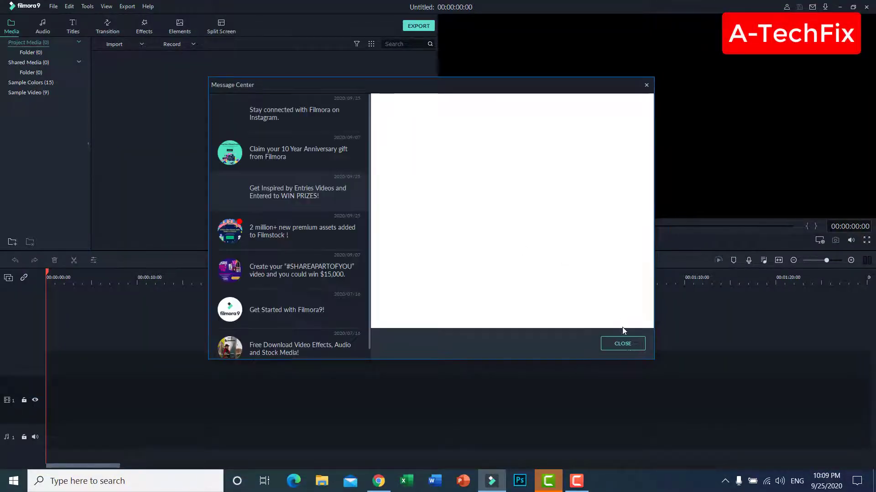
click(622, 341)
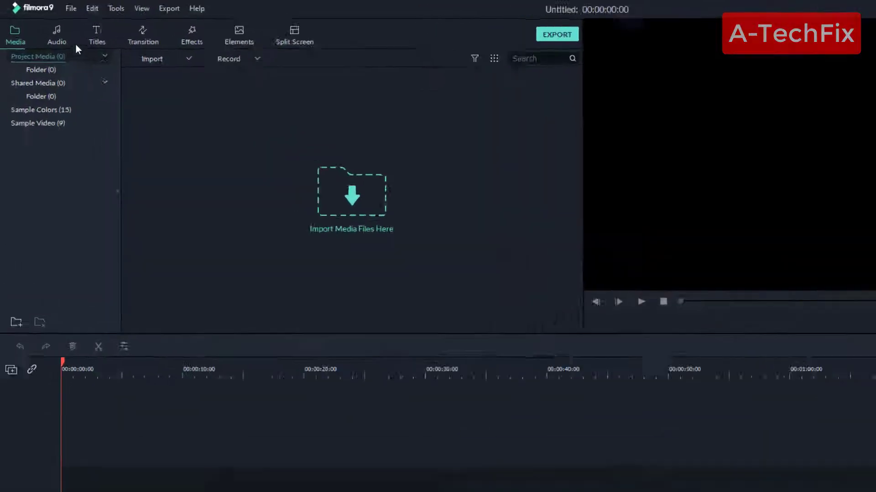
- Start the PC screen recorder from the project's media recording options
click(53, 6)
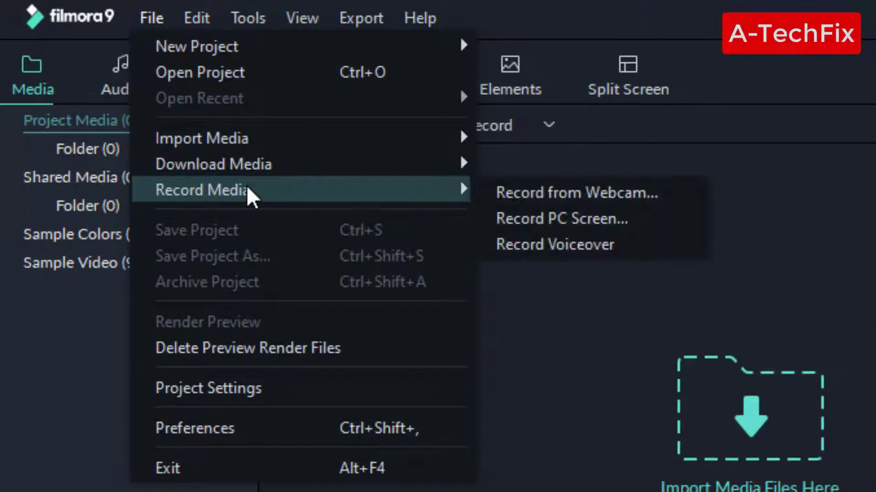
mouse_move(347, 190)
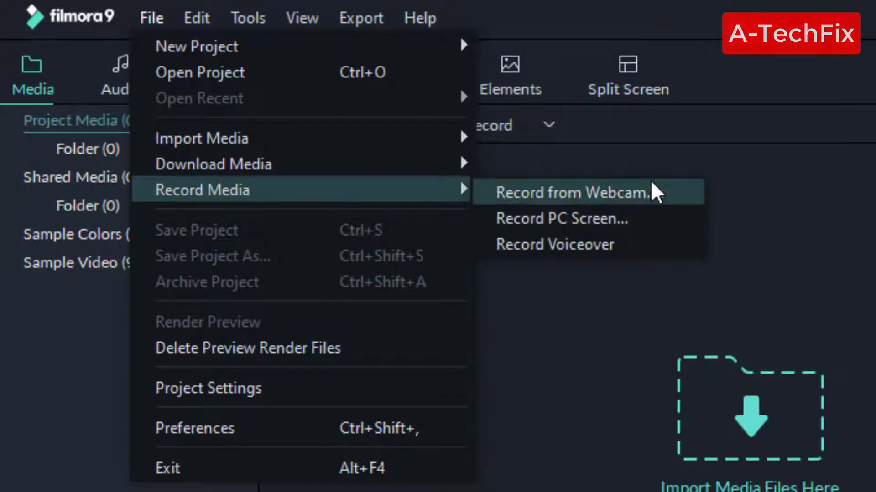
click(684, 218)
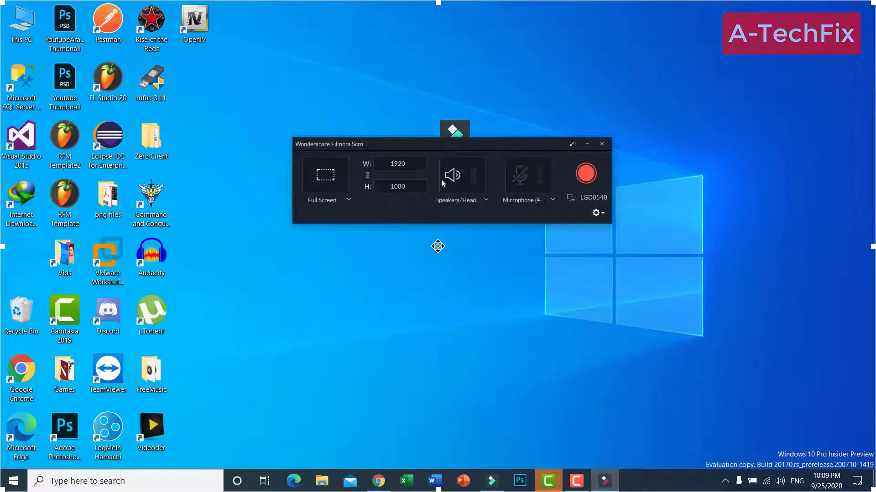
- Try the Custom capture area and enlarge it to the full 1920 × 1080 screen
click(349, 200)
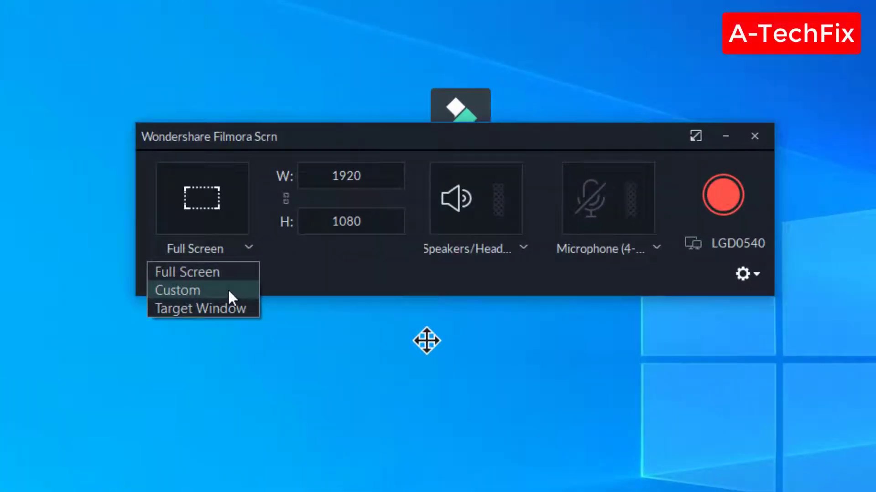
click(254, 134)
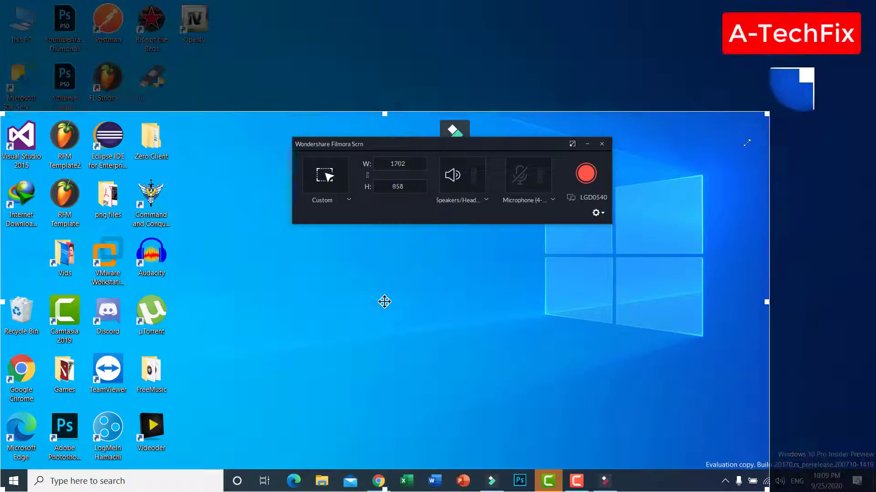
drag(746, 143, 874, 2)
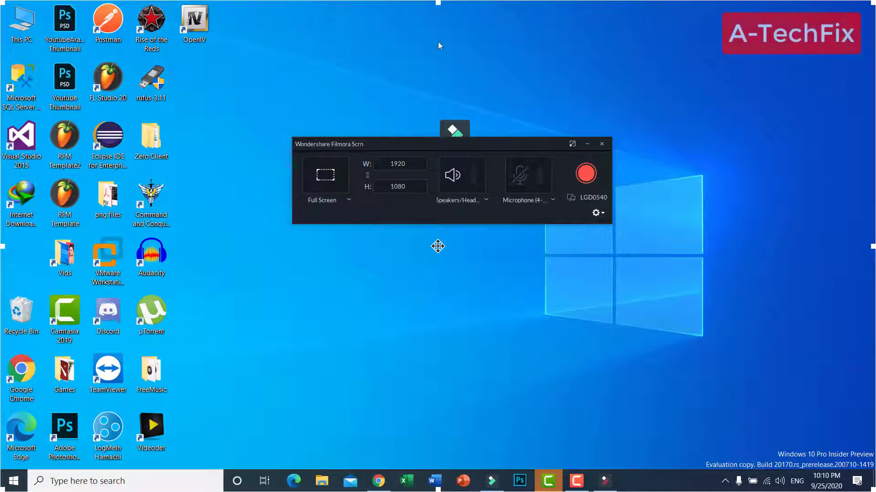
- Choose Speakers/Headphones (Realtek(R) Audio) as the system sound source and reposition the recorder window on the desktop
click(484, 201)
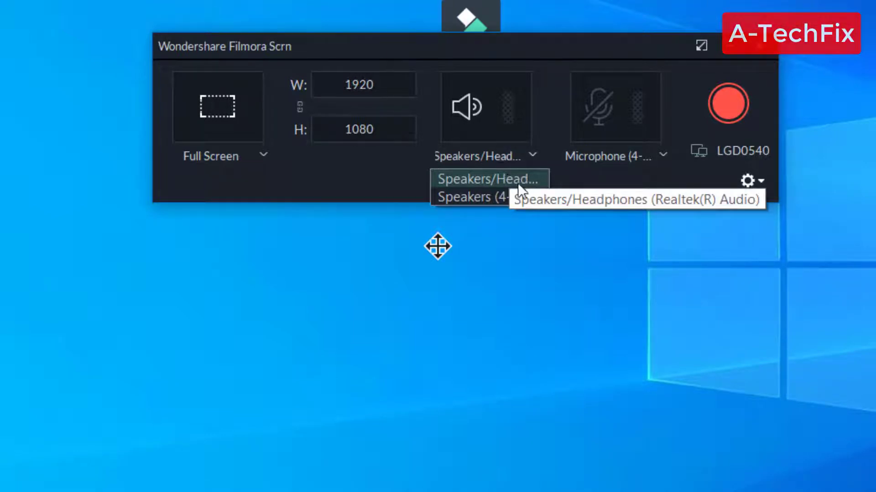
click(510, 53)
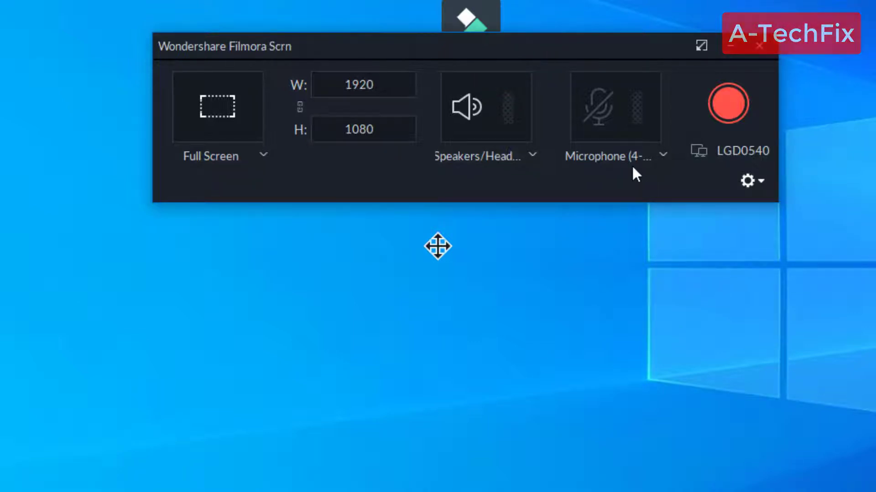
drag(607, 46, 546, 108)
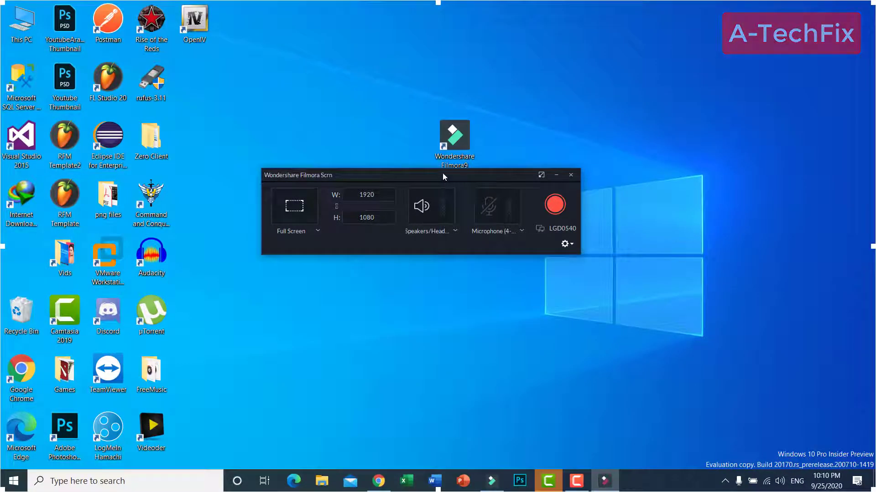
drag(442, 175, 532, 146)
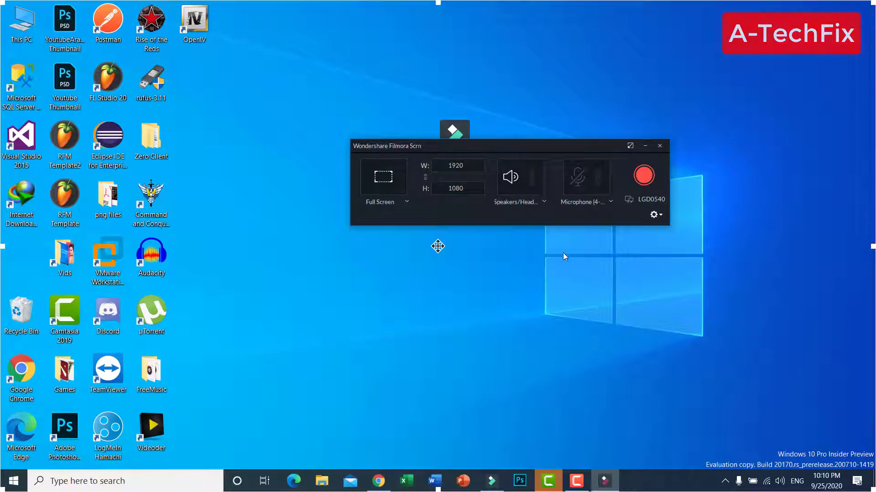
- Record the full screen while refreshing the desktop and opening the Zero Client folder and the D: drive, and close the recorder
click(648, 177)
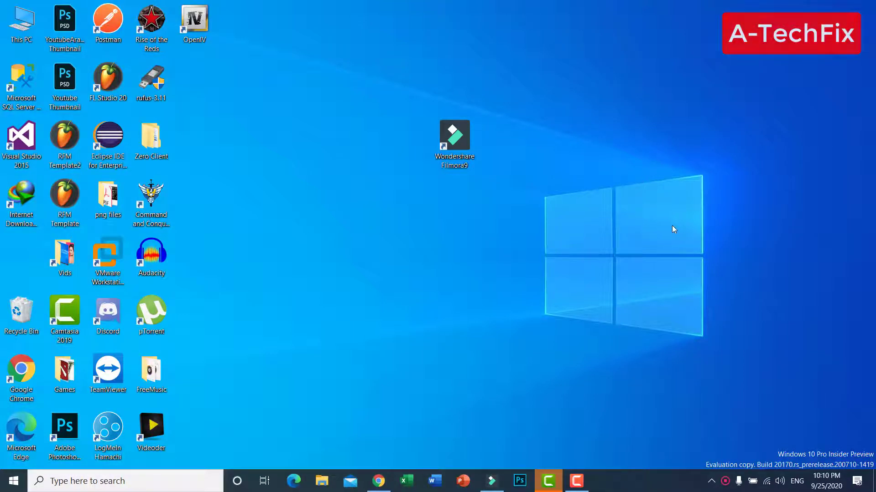
right_click(375, 235)
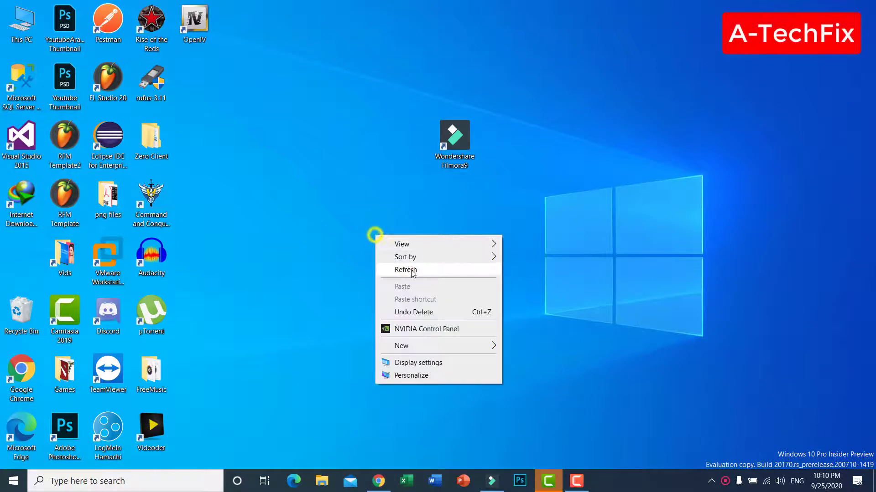
click(411, 270)
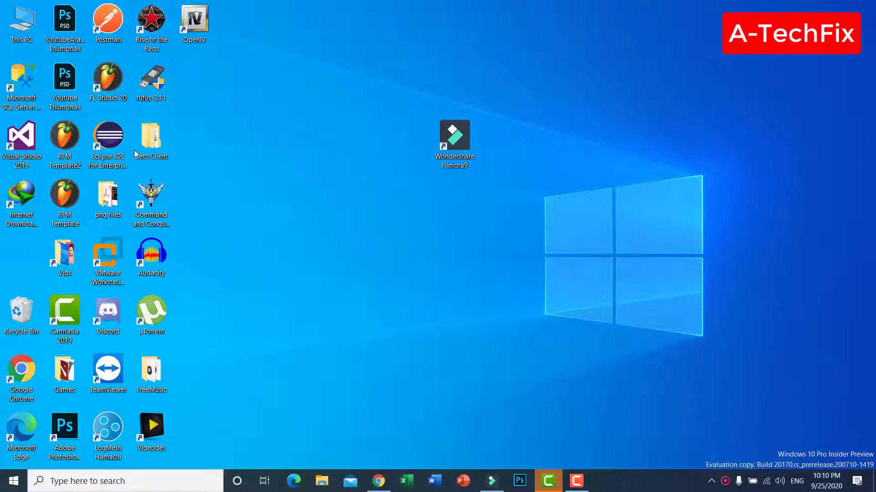
double_click(151, 137)
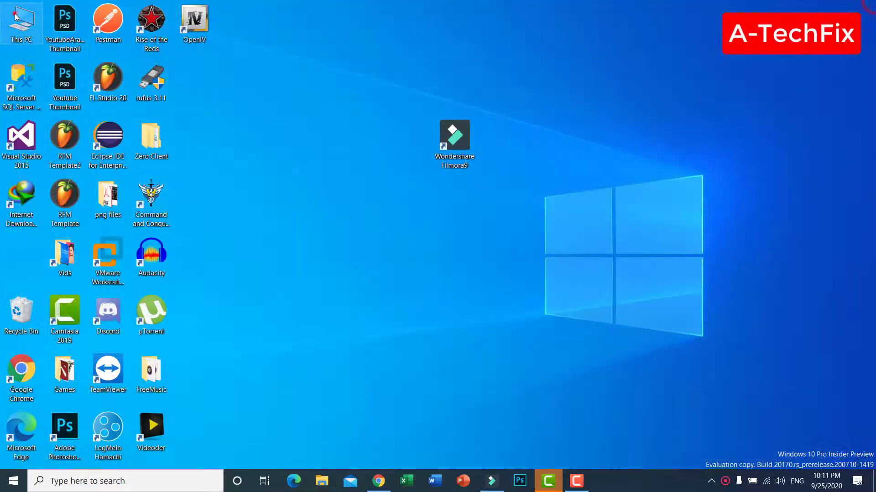
double_click(13, 14)
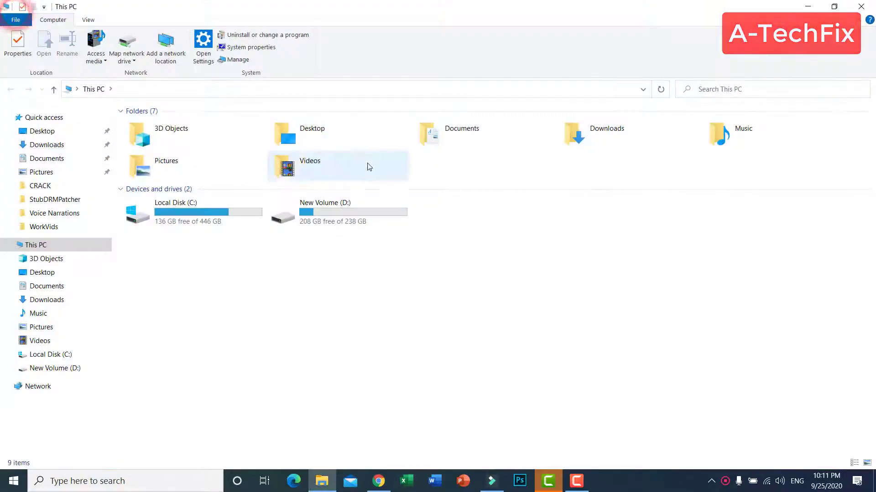
double_click(333, 203)
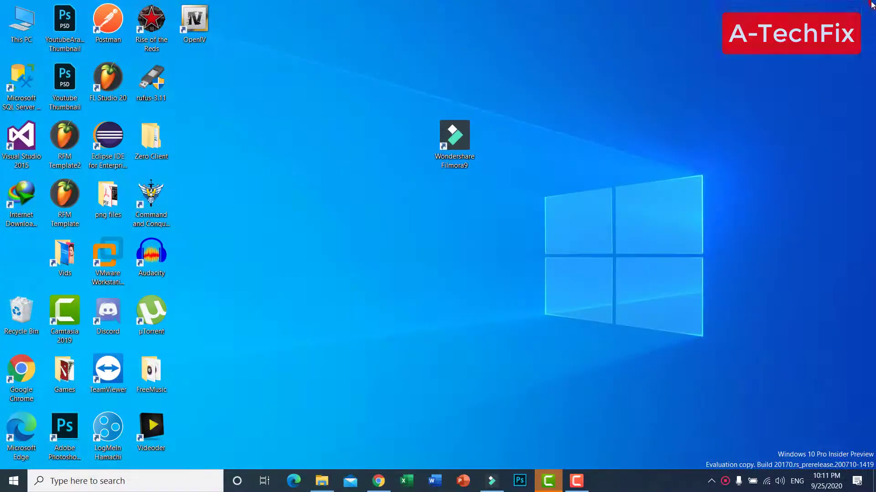
click(739, 130)
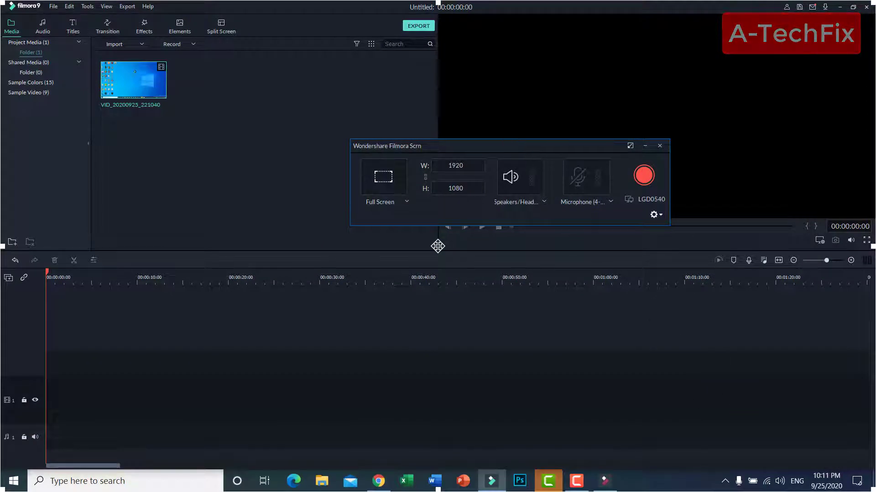
click(659, 146)
- Place the recorded clip at the start of the timeline and play part of it in the preview
click(205, 131)
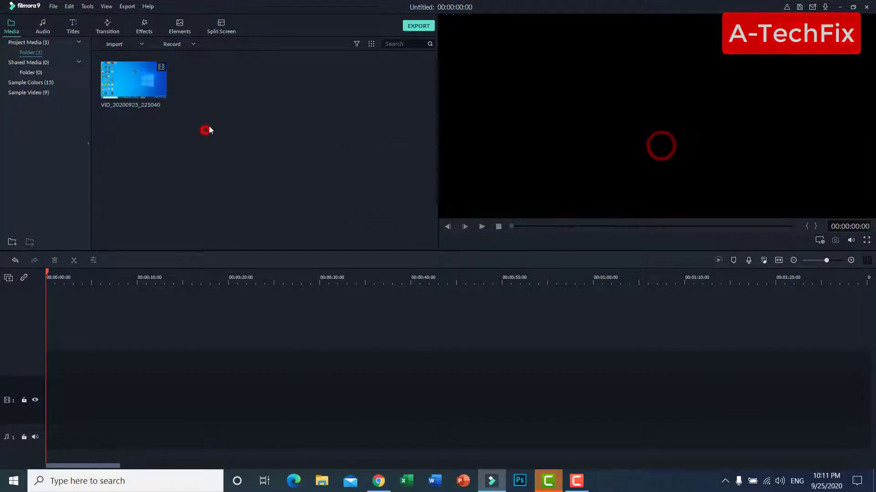
drag(150, 94, 14, 343)
click(482, 227)
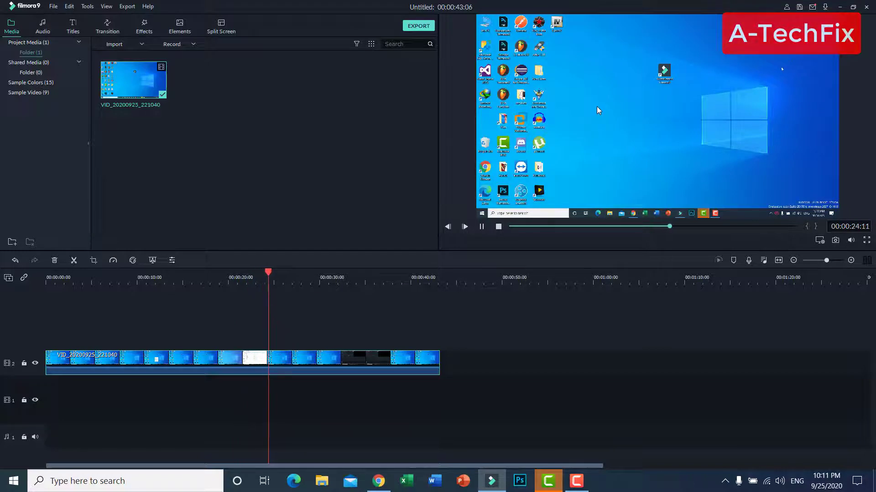
click(481, 227)
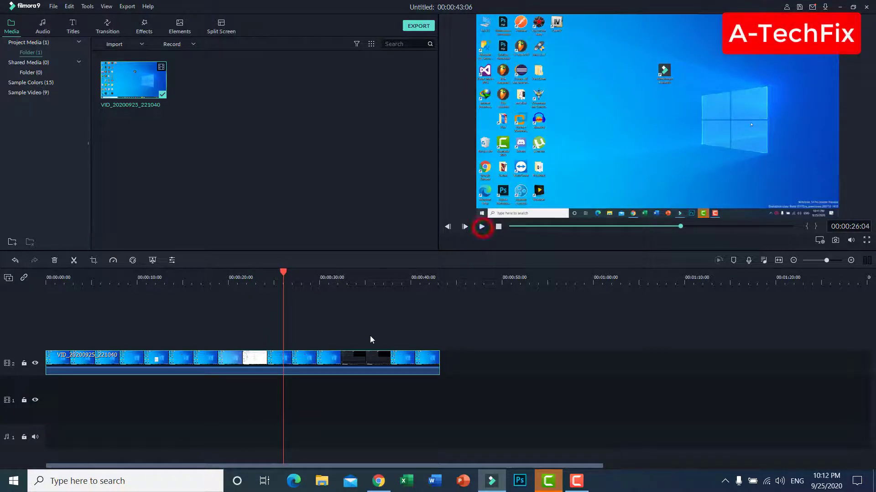
- Split the timeline clip at 00:00:17:02 and 00:00:18:17, and delete the short segment between the cuts
drag(283, 273, 201, 280)
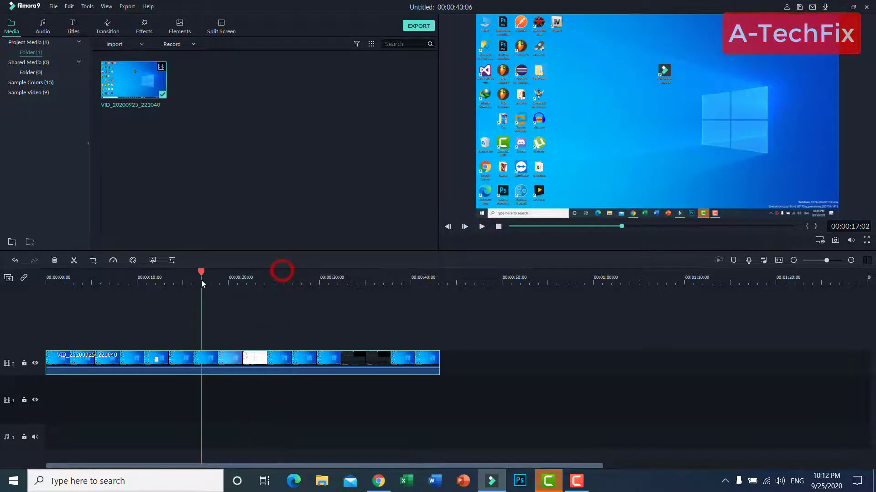
click(215, 364)
click(74, 260)
drag(202, 272, 217, 274)
click(74, 260)
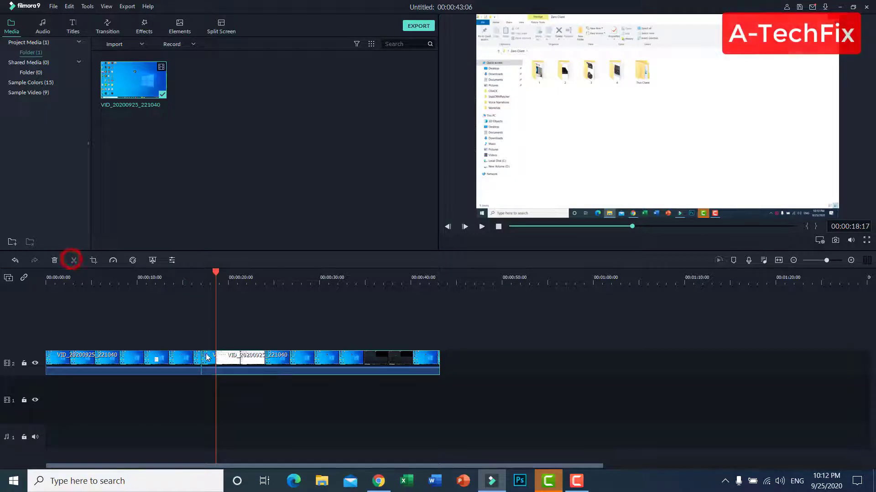
click(206, 363)
key(Delete)
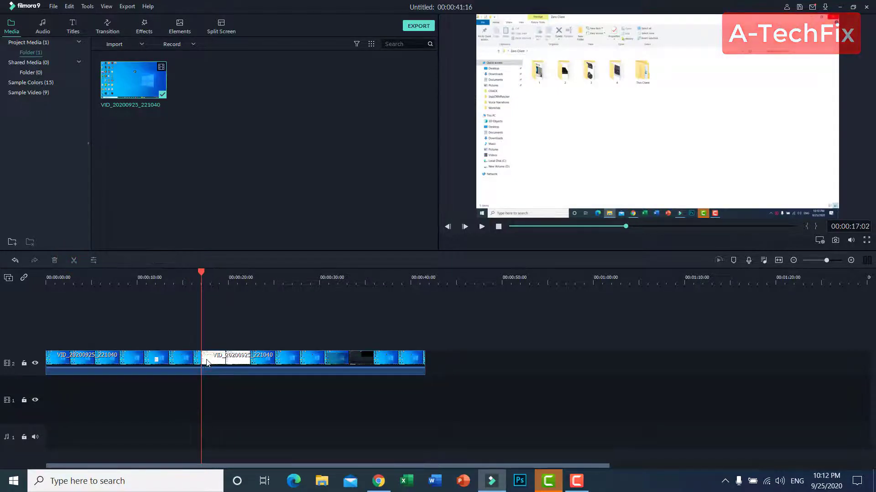
- Look through the title, transition and effect libraries, and move the playhead to 00:00:12:16
click(71, 28)
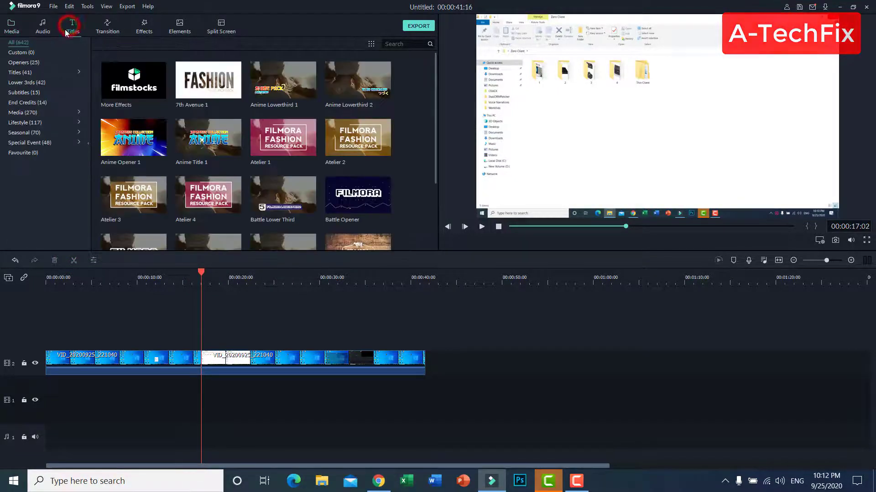
click(119, 26)
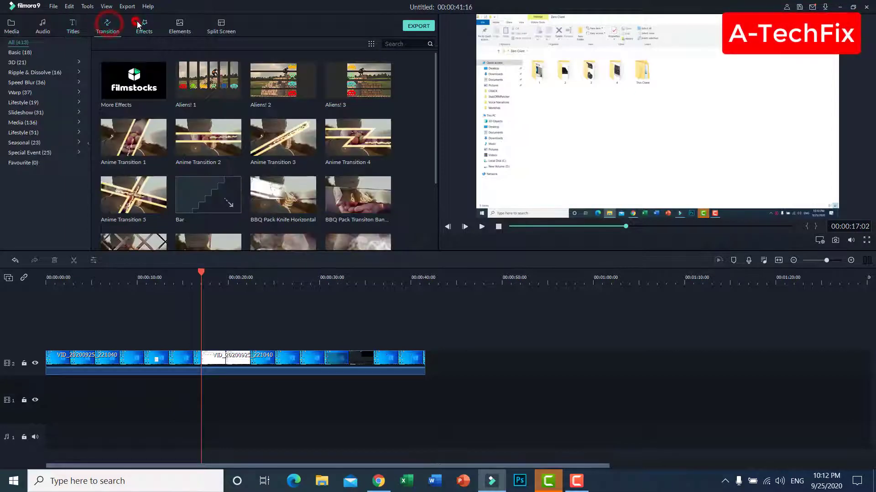
click(144, 27)
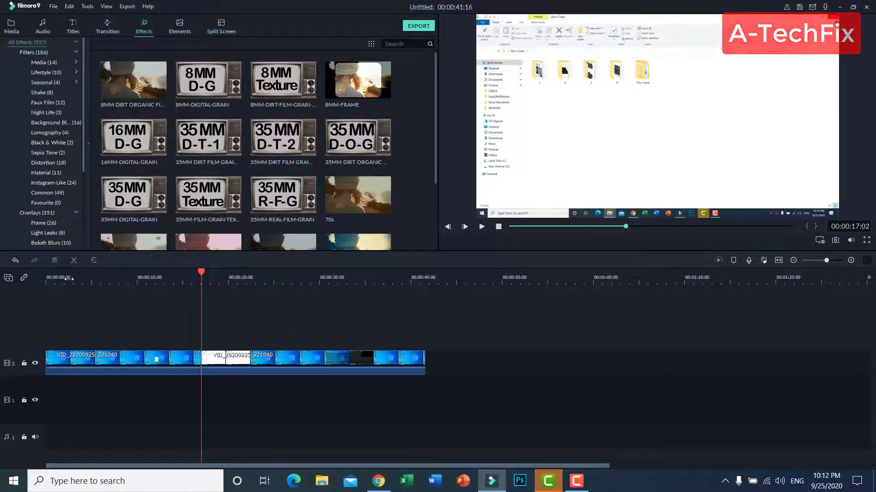
drag(203, 275, 161, 273)
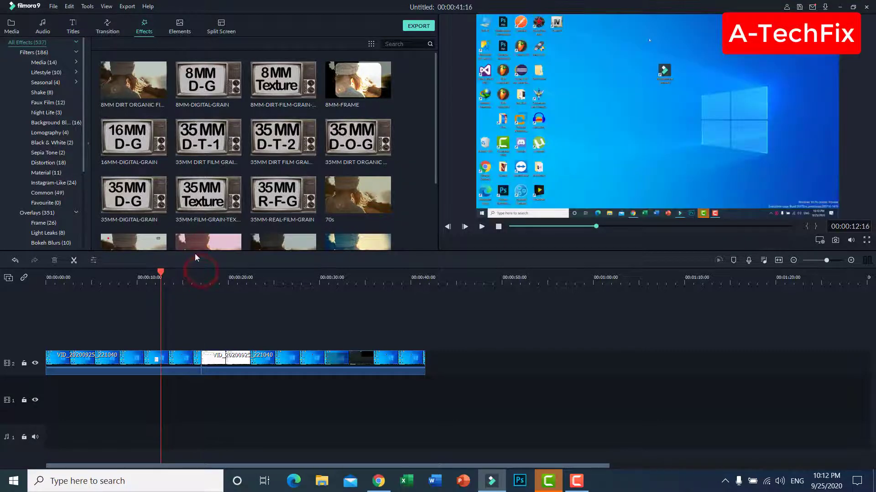
- Export the timeline to the Desktop folder as an MP4 video named test1
click(419, 30)
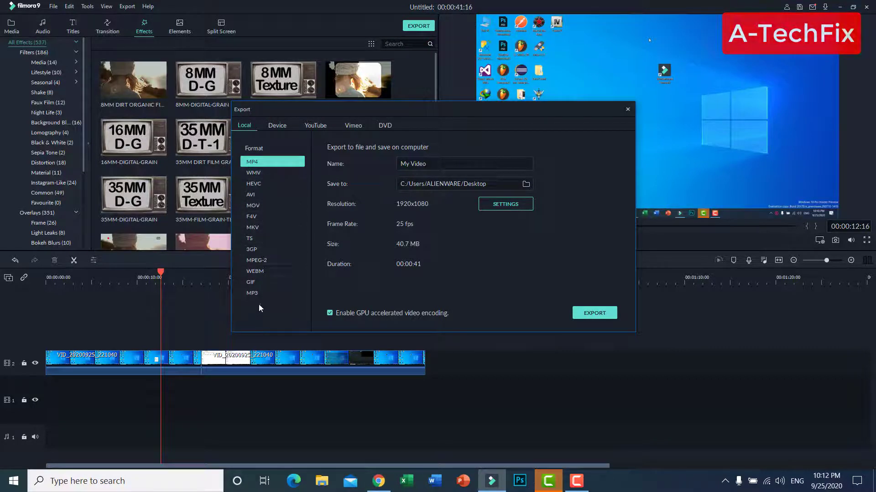
click(253, 166)
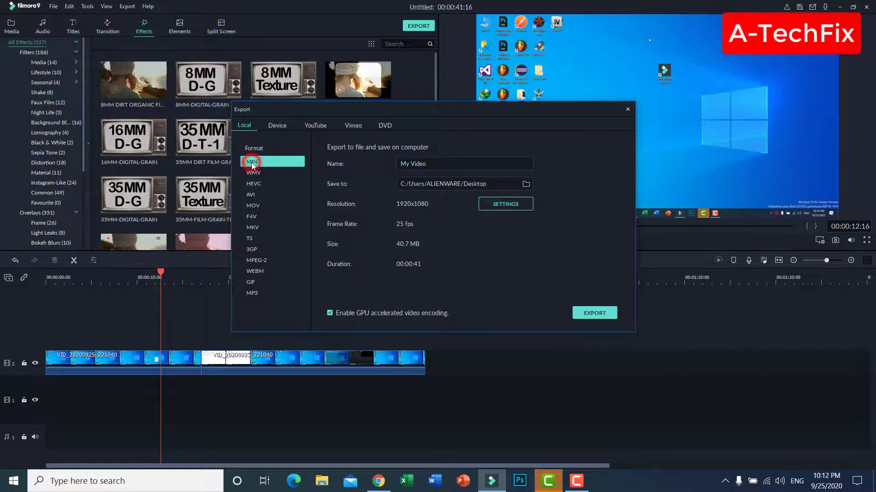
double_click(467, 168)
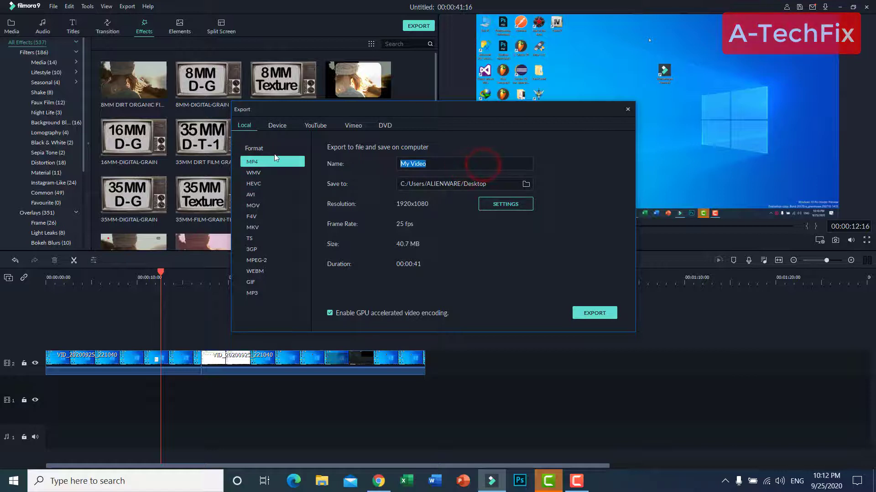
text(test1)
click(525, 185)
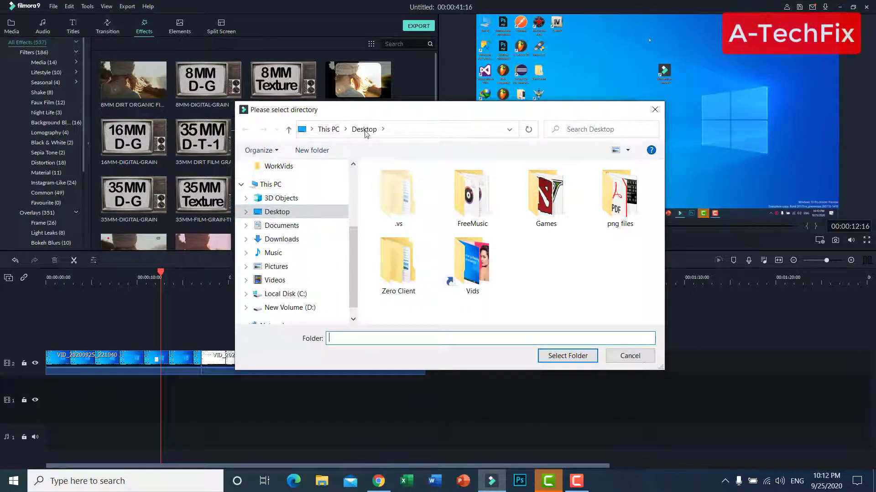
click(278, 212)
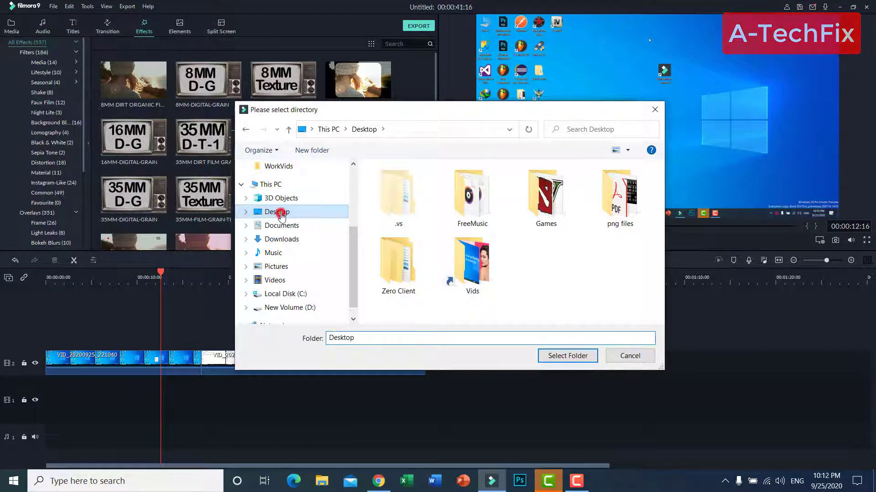
click(573, 357)
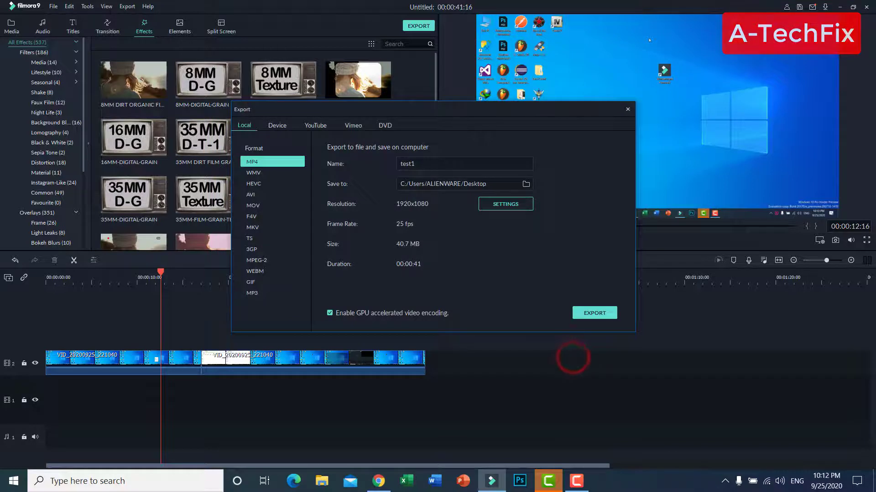
click(600, 312)
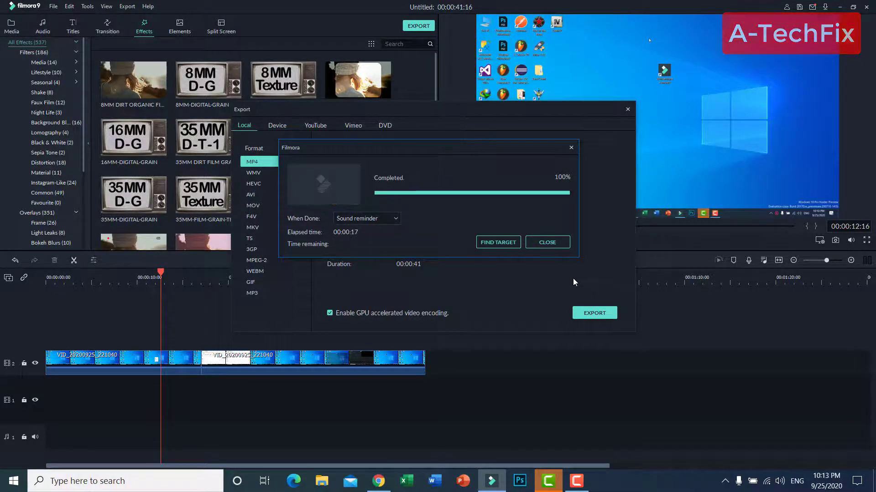
- Close the finished export and quit Filmora9 without saving the project changes
click(558, 242)
click(627, 109)
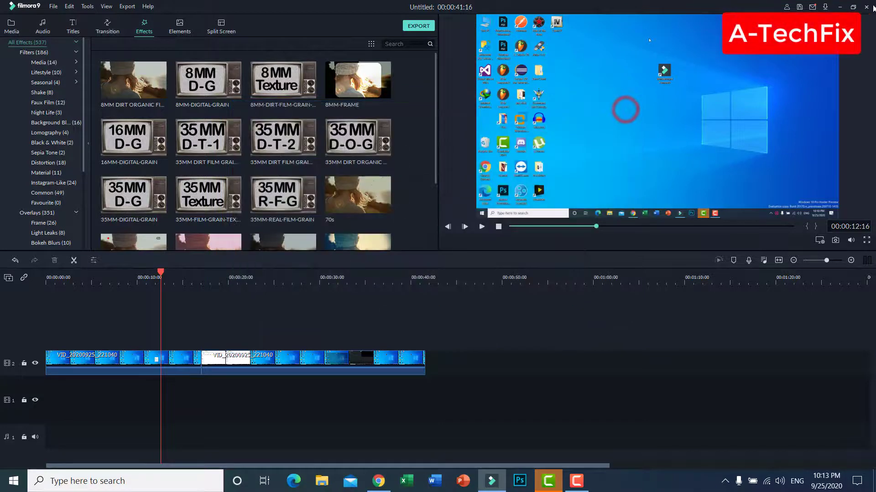
click(866, 7)
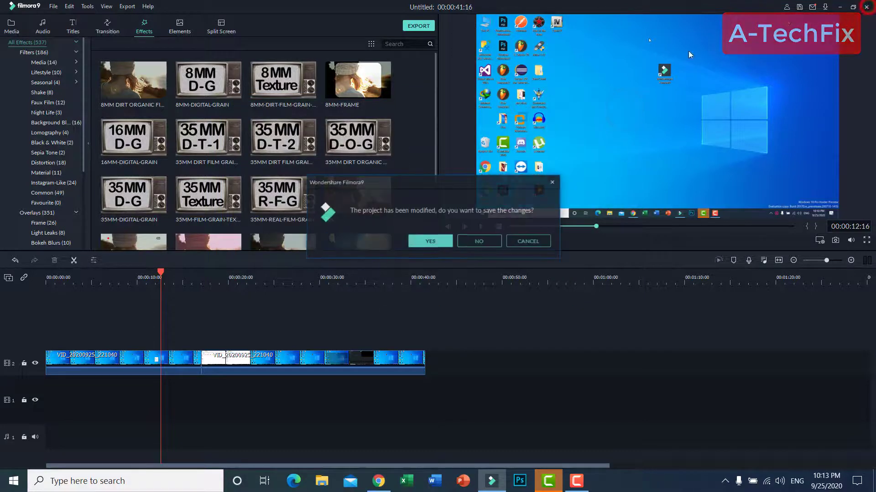
click(491, 240)
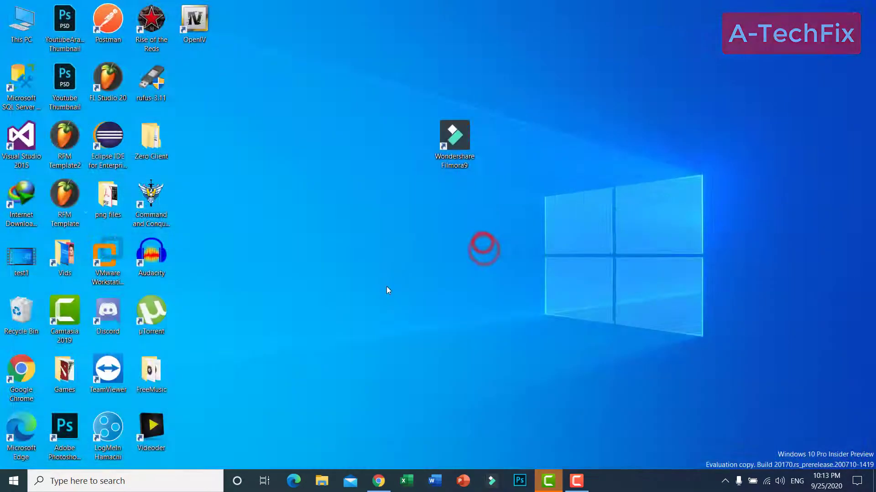
- Switch to the desktop, refresh it and move the test1 video file to an empty area near the middle
right_click(297, 195)
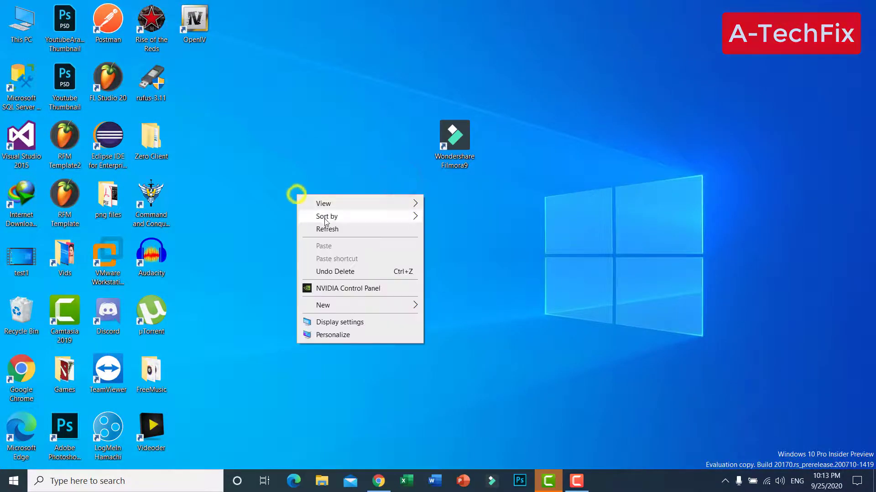
click(326, 229)
drag(21, 257, 368, 258)
click(405, 320)
- Play the exported test1 video from the desktop, skip forward through it to check several points, and close the player
double_click(366, 266)
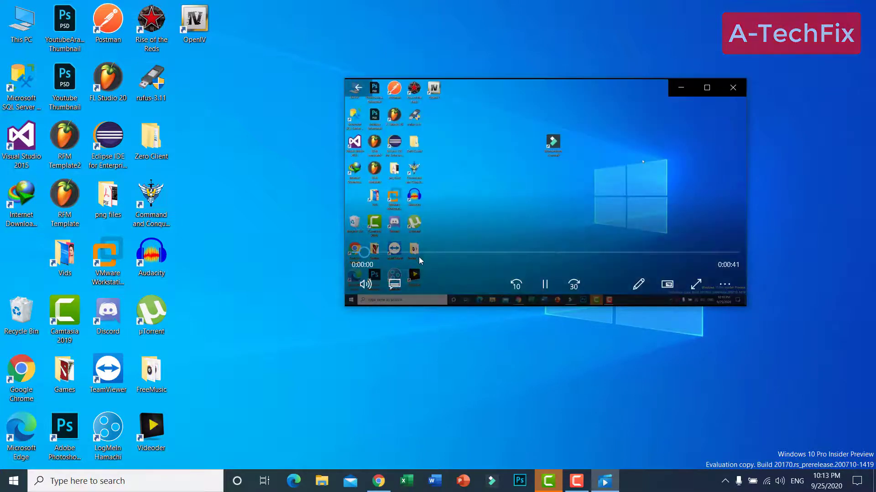
click(417, 253)
click(466, 252)
click(505, 252)
click(560, 252)
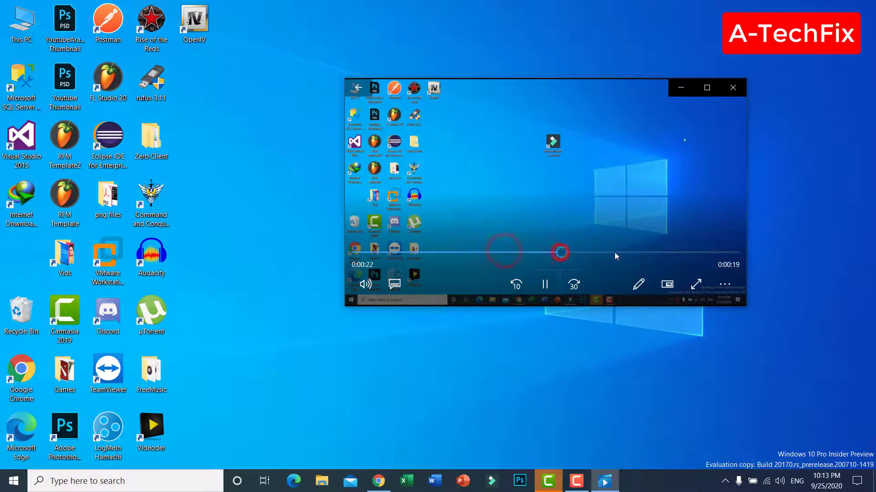
click(614, 252)
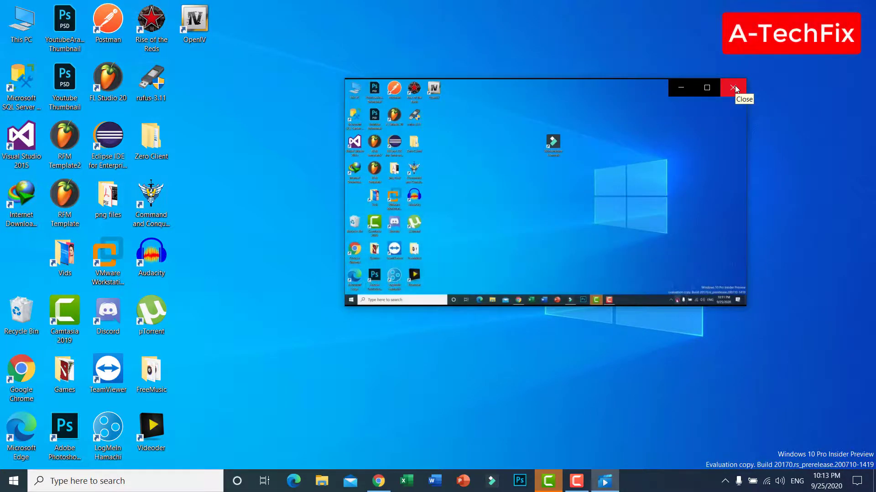
click(735, 86)
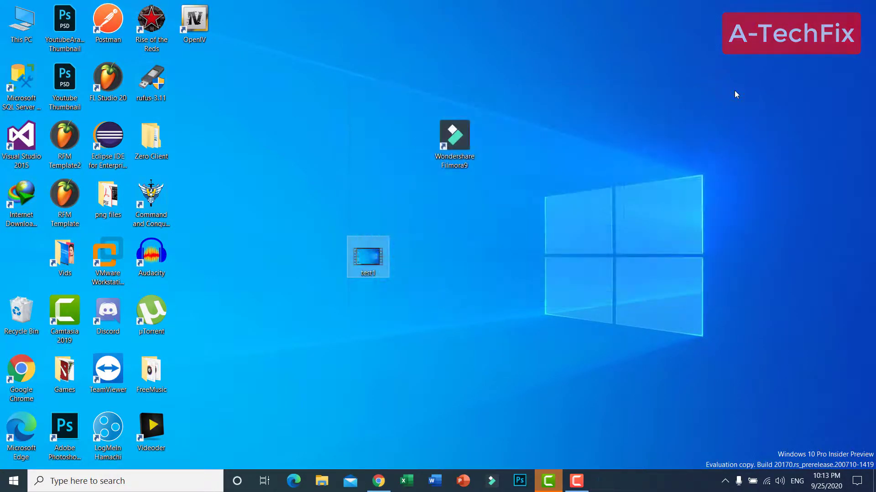